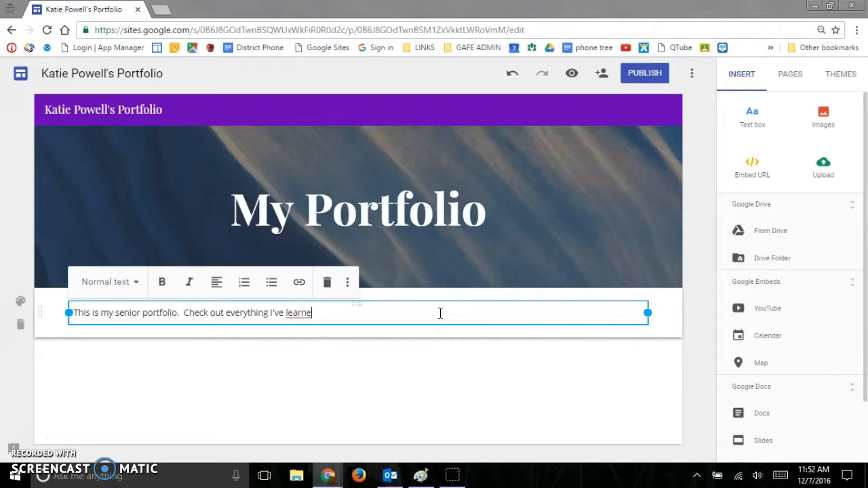
Apply the Heading style to the "This is my senior portfolio" text after trying the Title style.
left_click(423, 344)
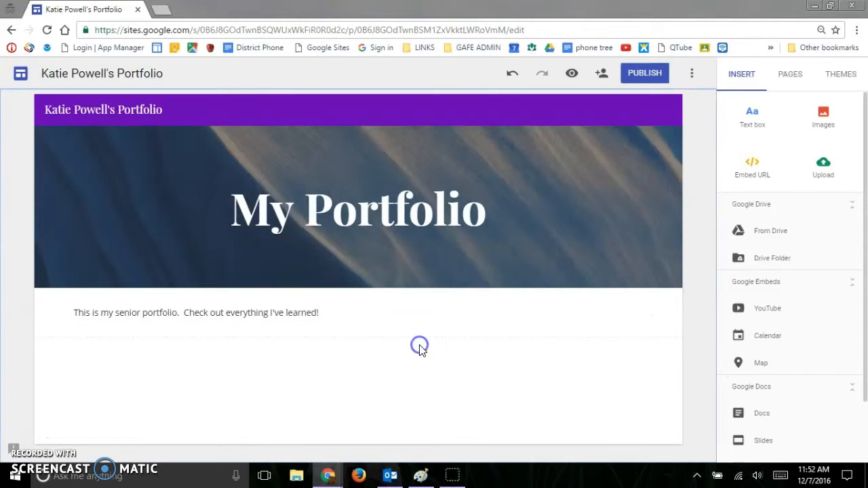
left_click(334, 310)
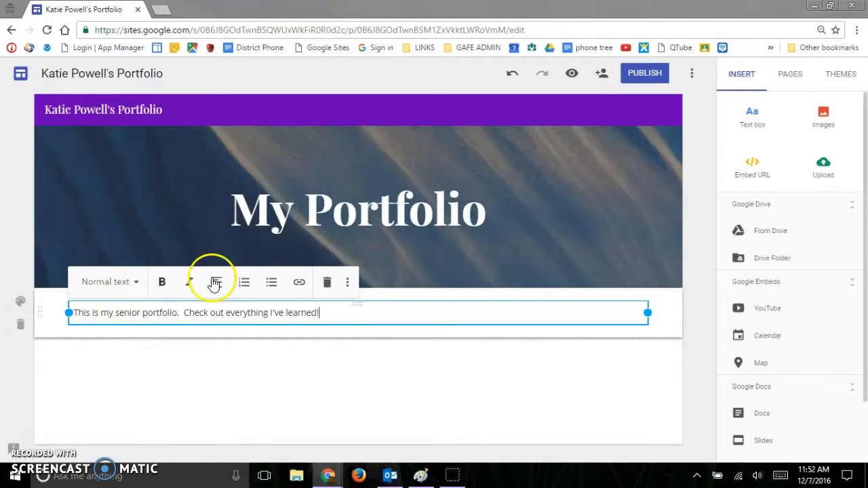
left_click(131, 283)
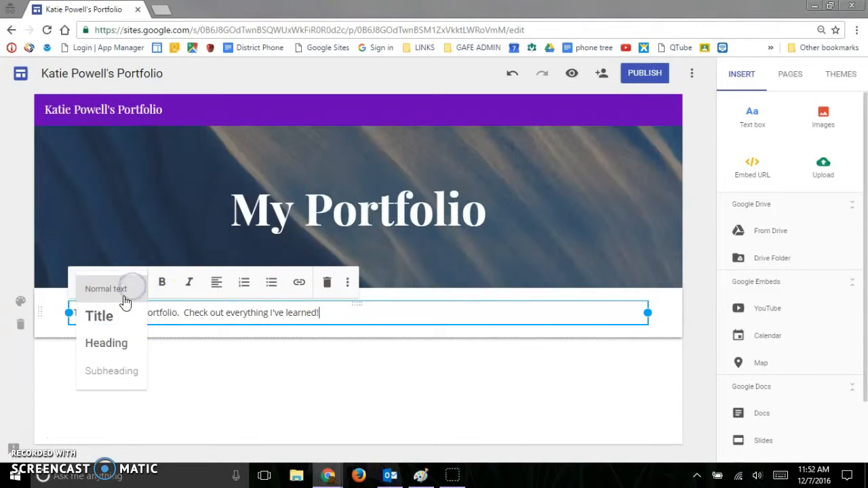
left_click(114, 309)
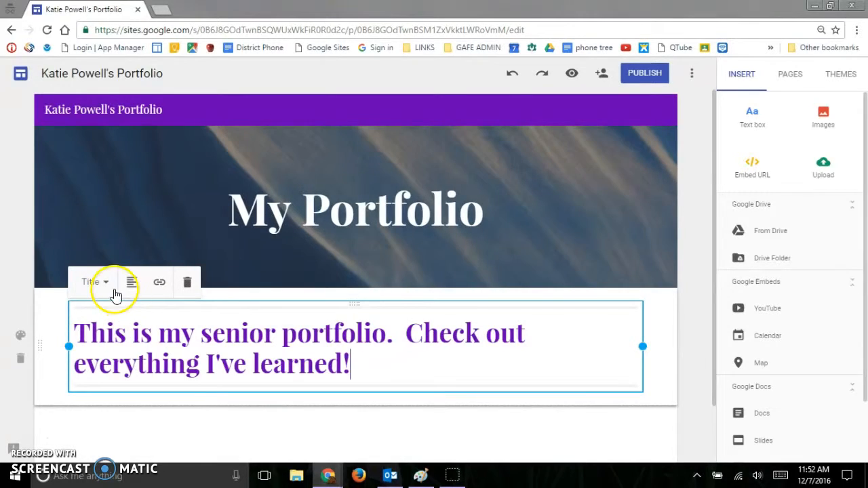
left_click(108, 285)
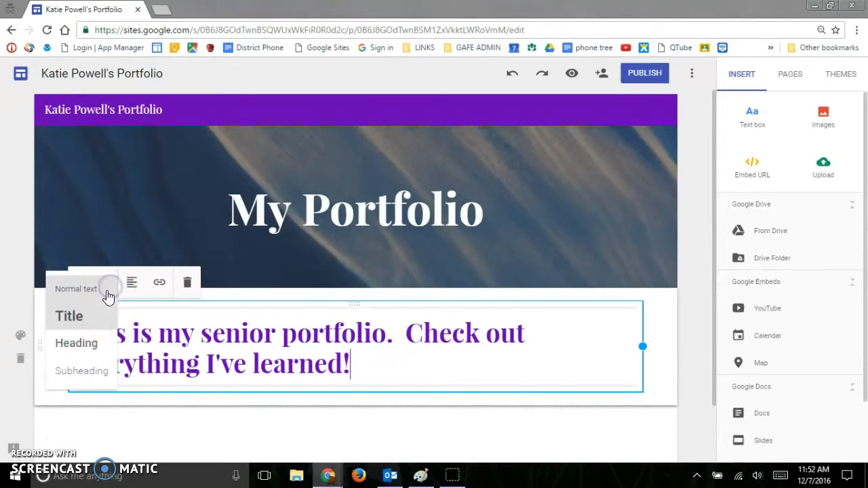
left_click(94, 344)
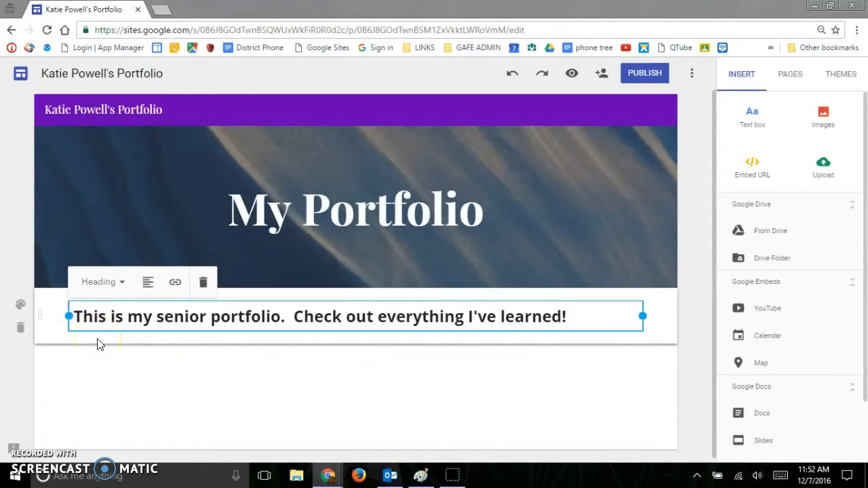
Try right alignment on the intro heading and return it to left alignment.
left_click(150, 282)
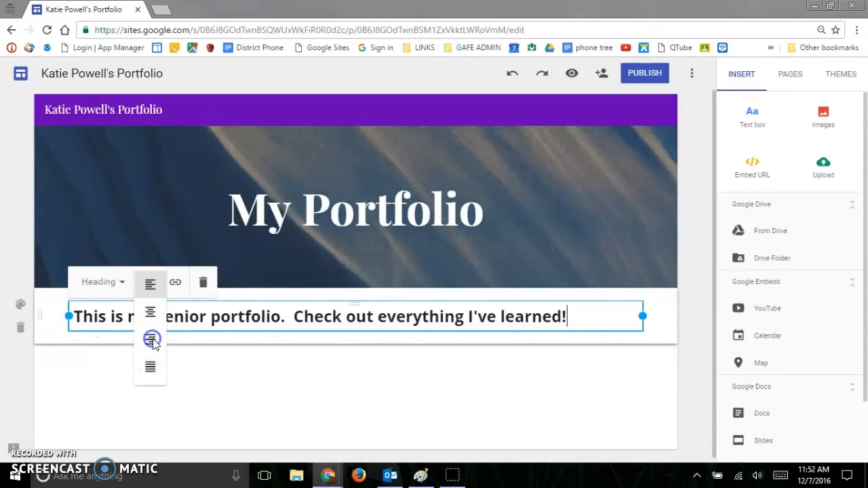
left_click(152, 340)
left_click(150, 282)
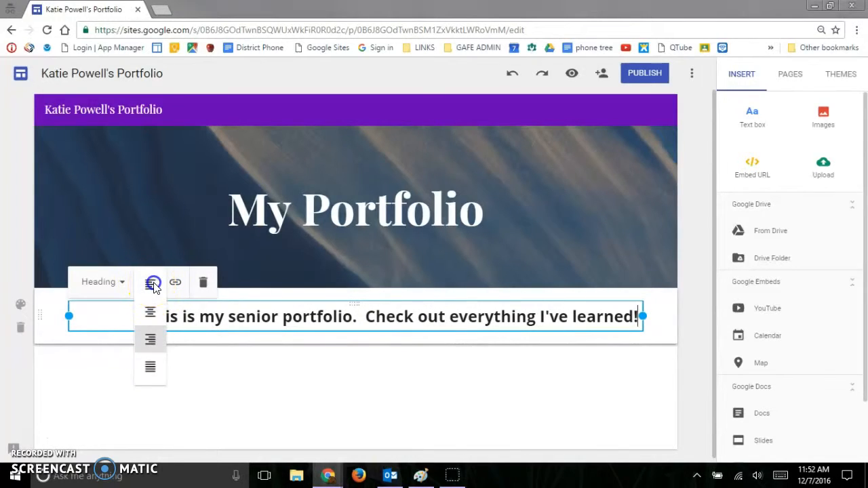
left_click(153, 285)
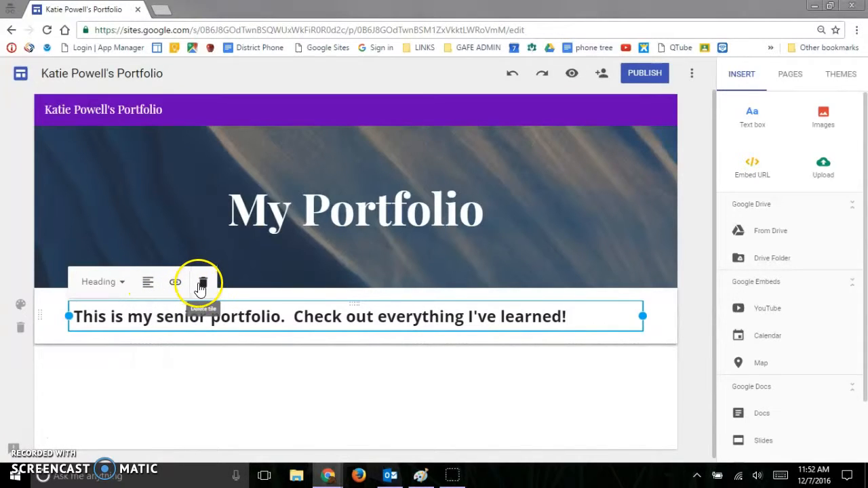
Narrow the intro text box from its right edge to a bit under half of the section's width.
left_click(538, 352)
left_click(592, 305)
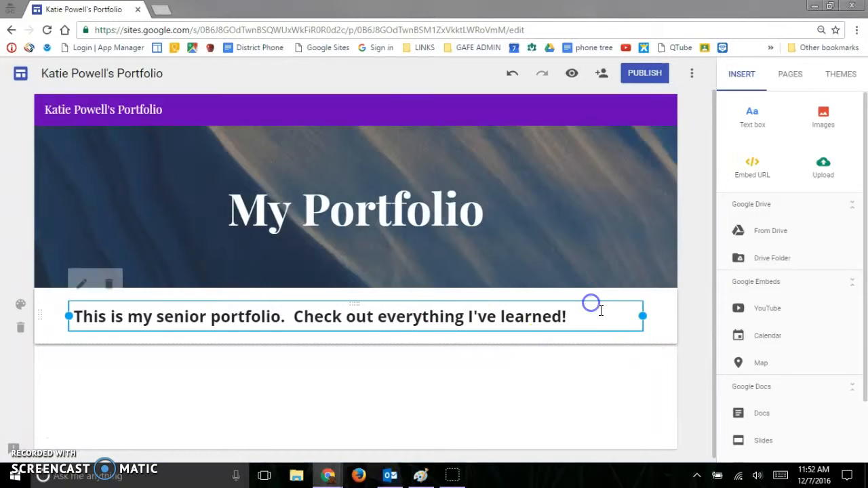
left_click_drag(643, 316, 245, 323)
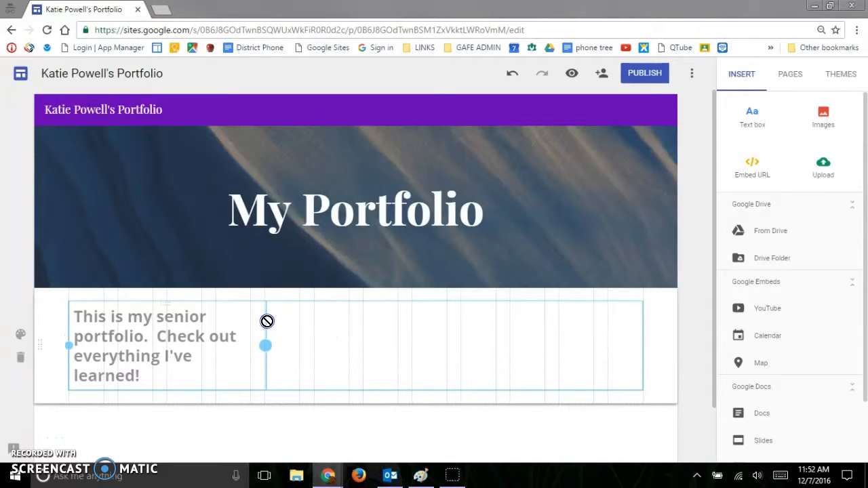
left_click_drag(268, 326, 299, 344)
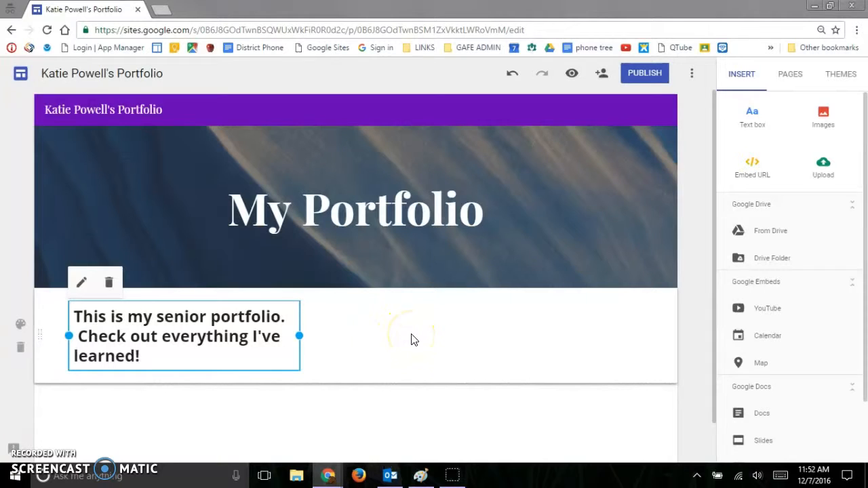
left_click(393, 406)
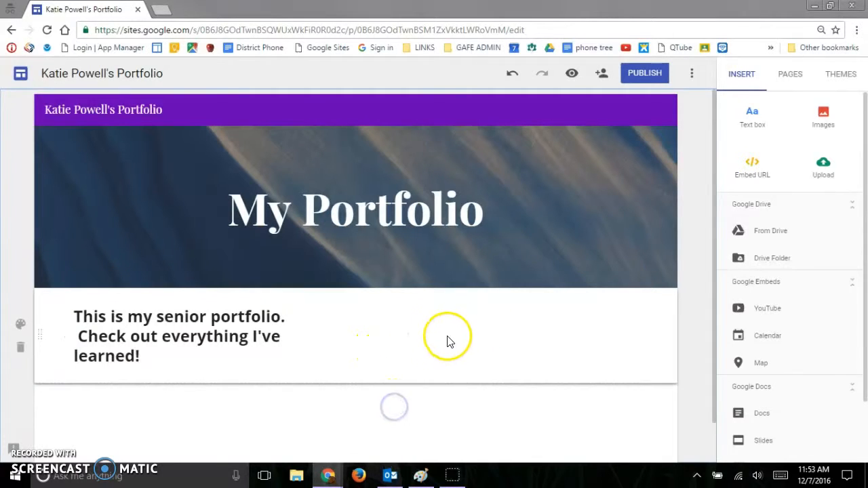
Search Google for "portfolio" images to insert on the page.
left_click(824, 114)
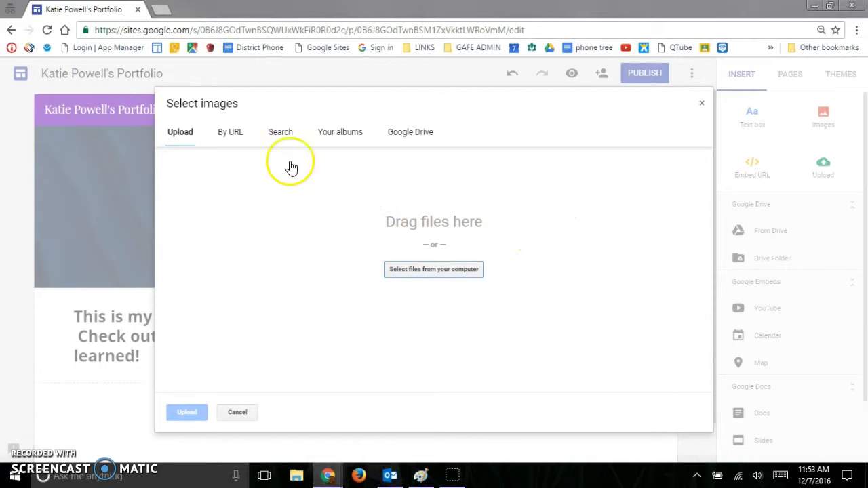
left_click(285, 132)
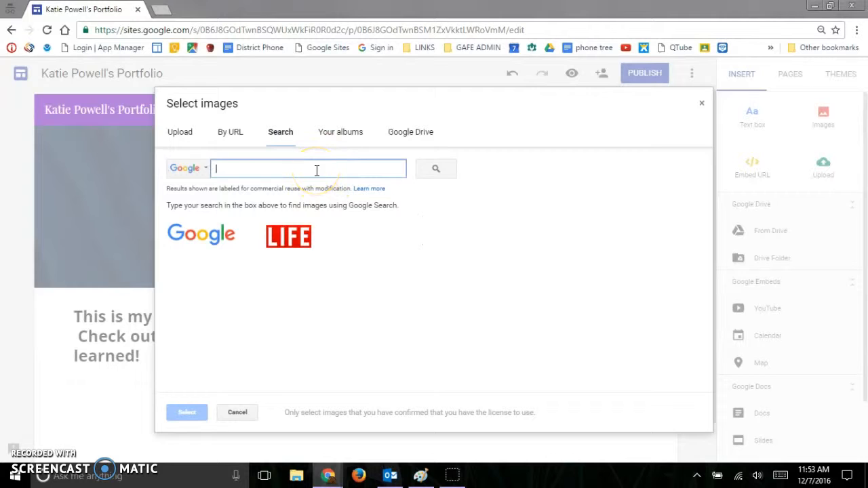
type("portfolio")
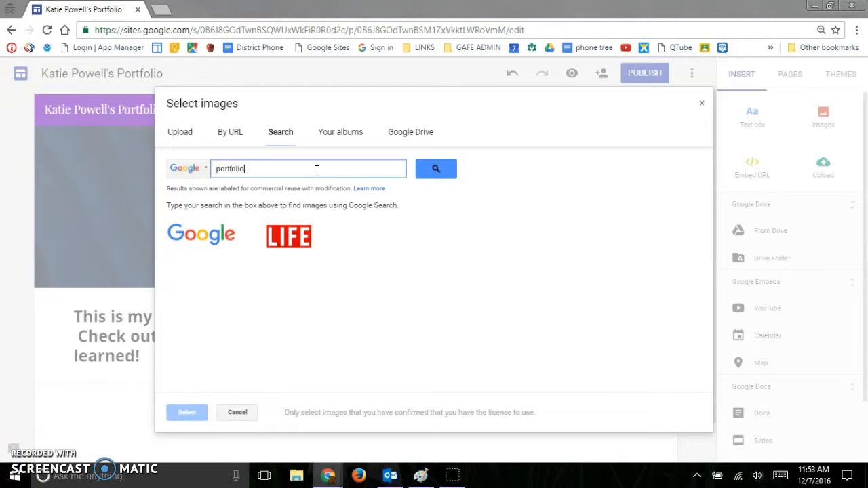
key("Return")
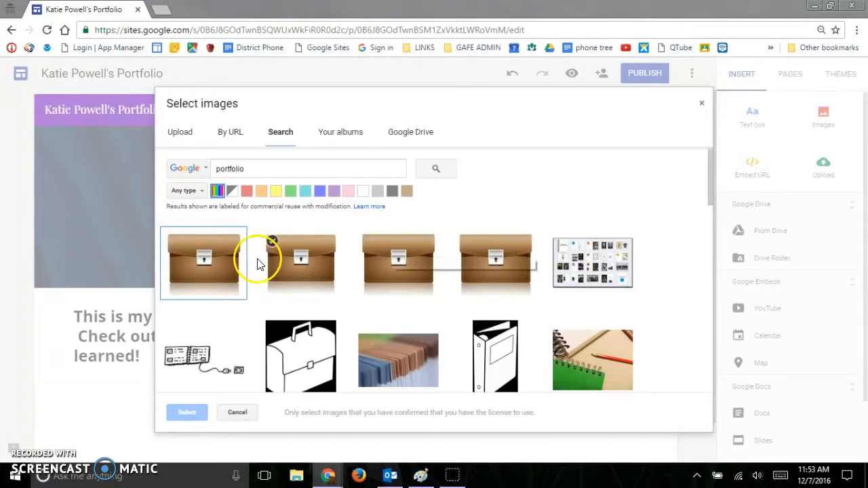
Try to insert the first brown briefcase picture from the image results.
left_click(217, 263)
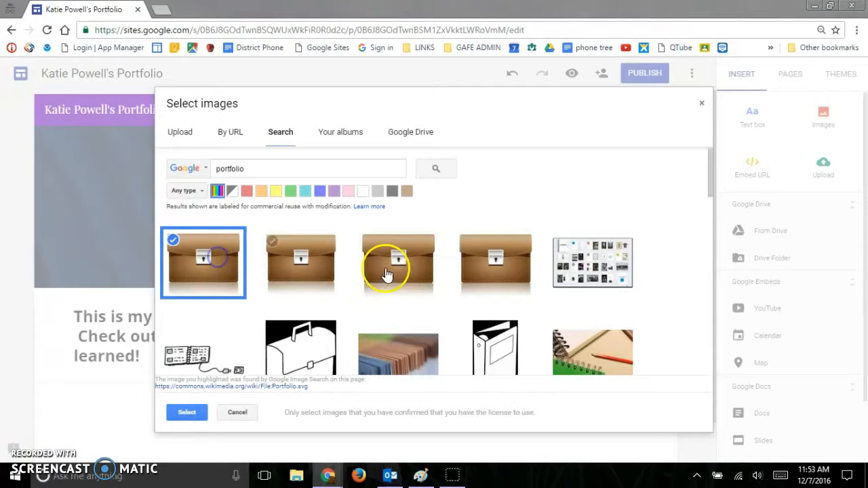
left_click(187, 413)
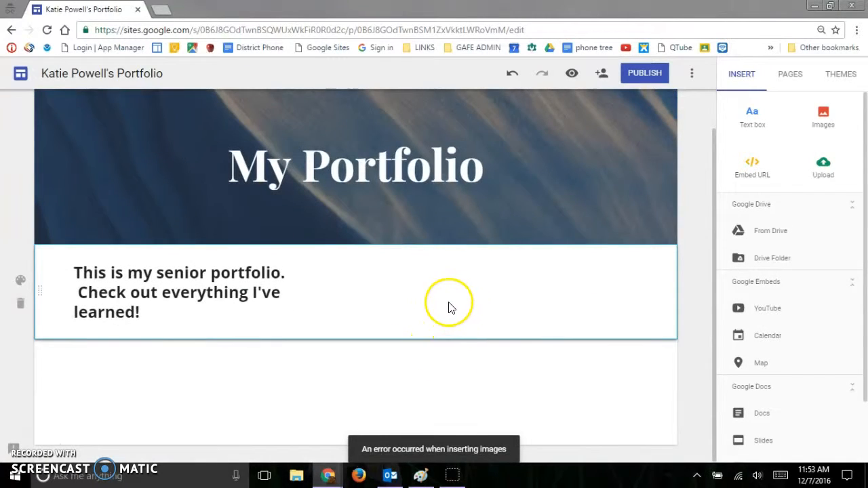
Add an empty text box in a new section below the intro text.
scroll(451, 302, "up", 1)
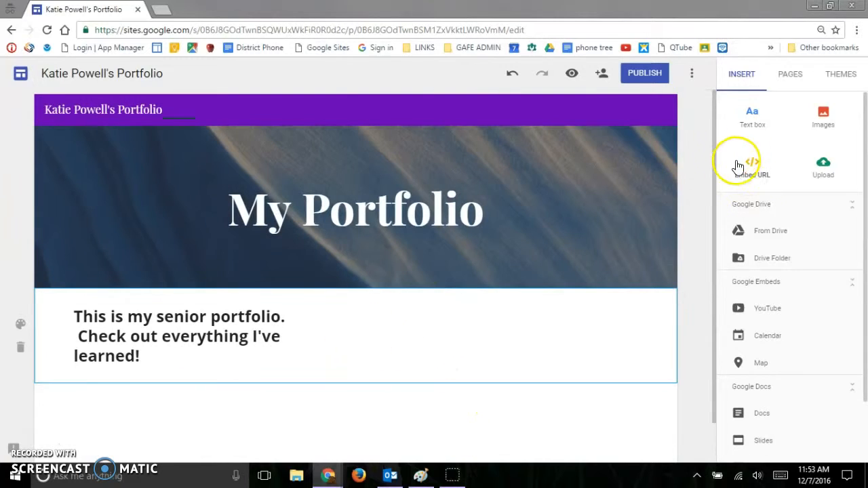
left_click(752, 129)
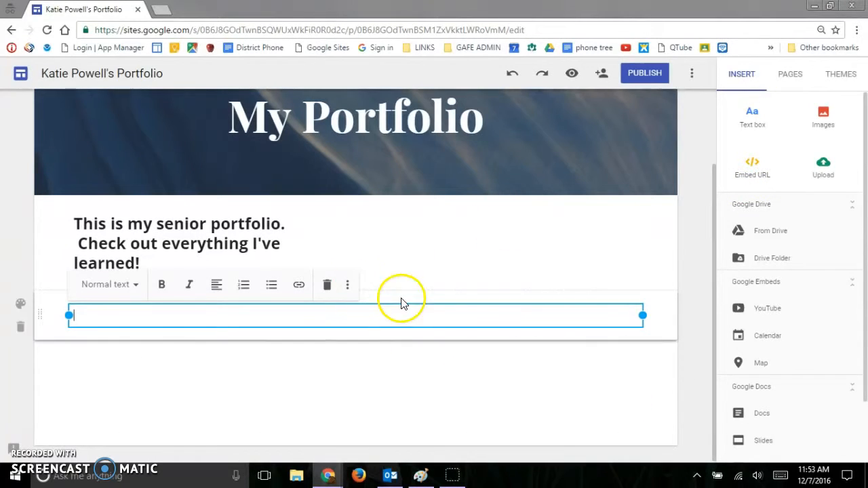
left_click(509, 219)
Insert the photo of brown and blue files from the "portfolio" image results.
left_click(829, 120)
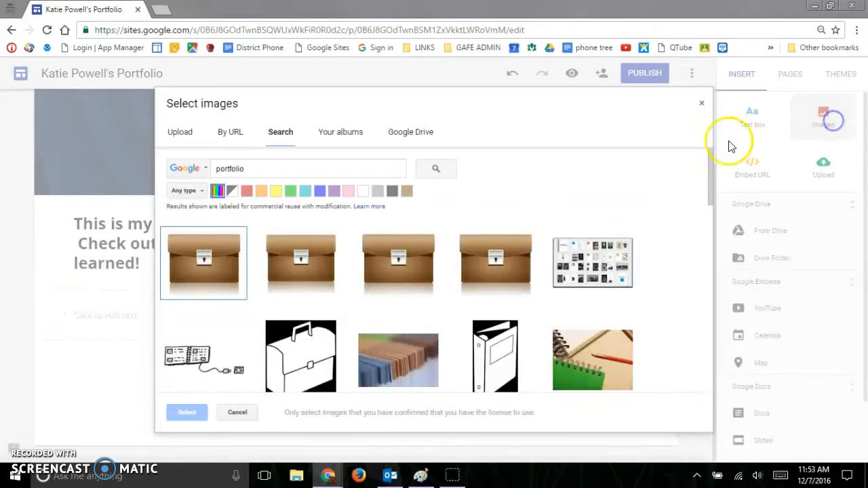
scroll(531, 264, "down", 1)
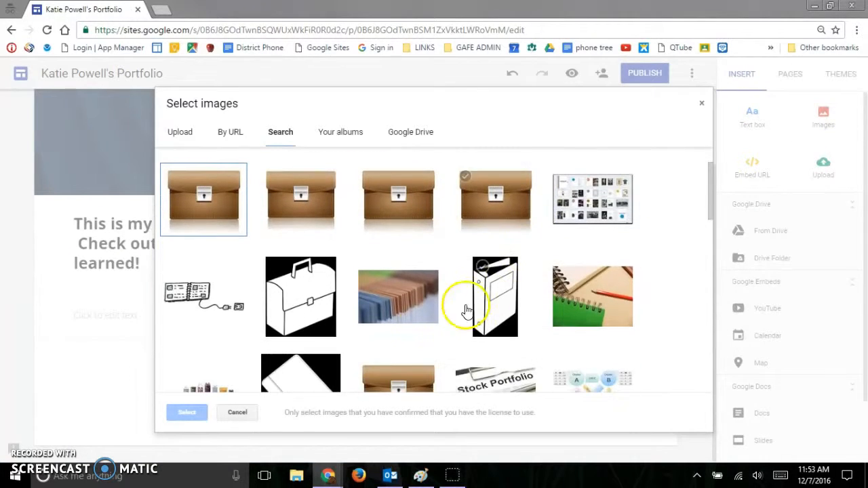
left_click(407, 302)
left_click(187, 412)
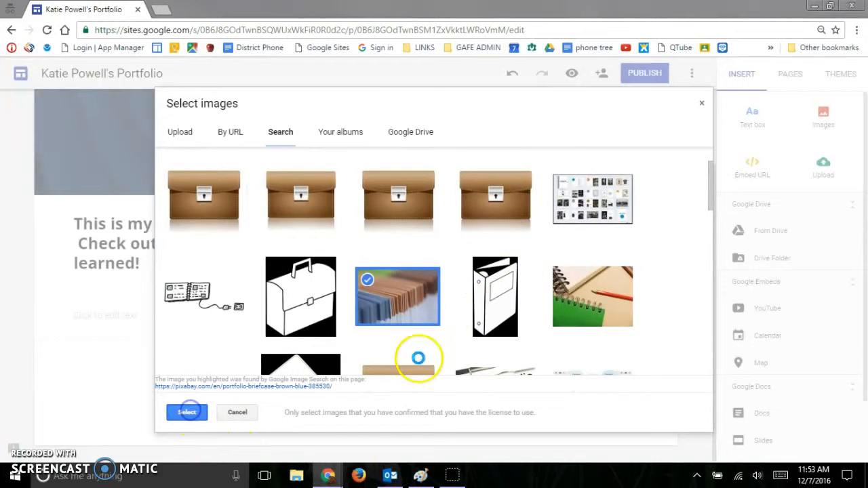
Move the inserted photo up into the intro section, to the right of the heading text.
scroll(475, 203, "up", 2)
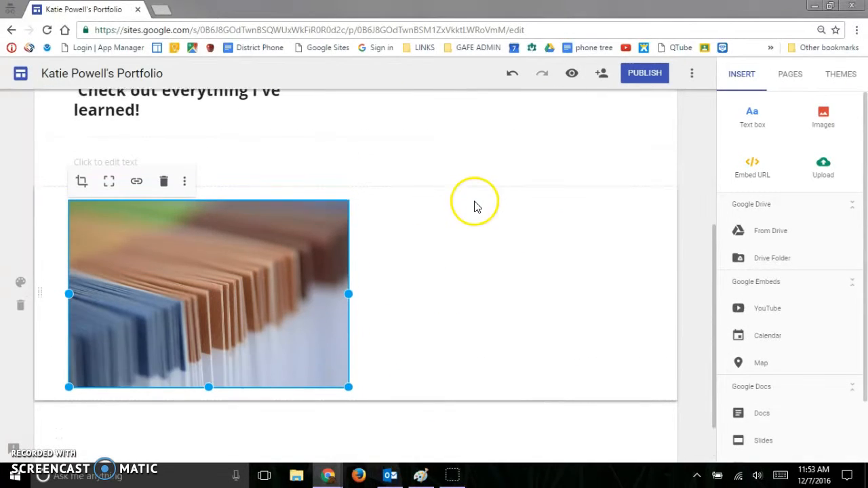
left_click_drag(213, 334, 413, 164)
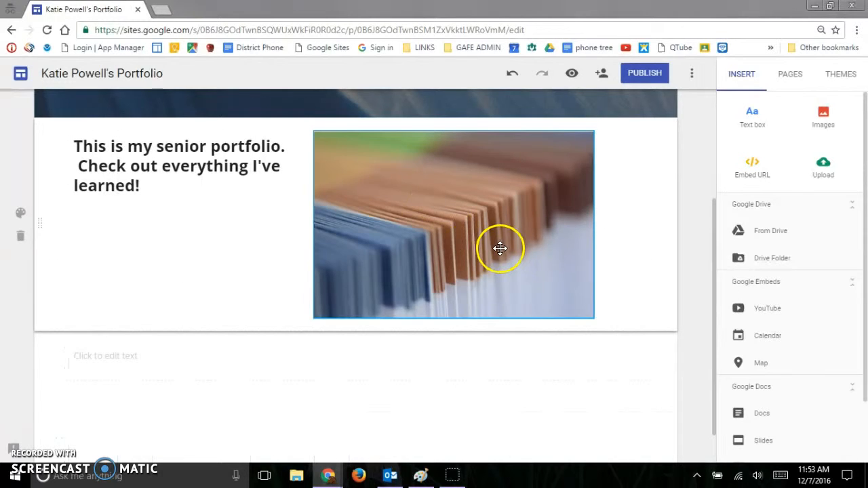
scroll(498, 249, "up", 1)
Review the additional options available for the inserted photo.
left_click(417, 257)
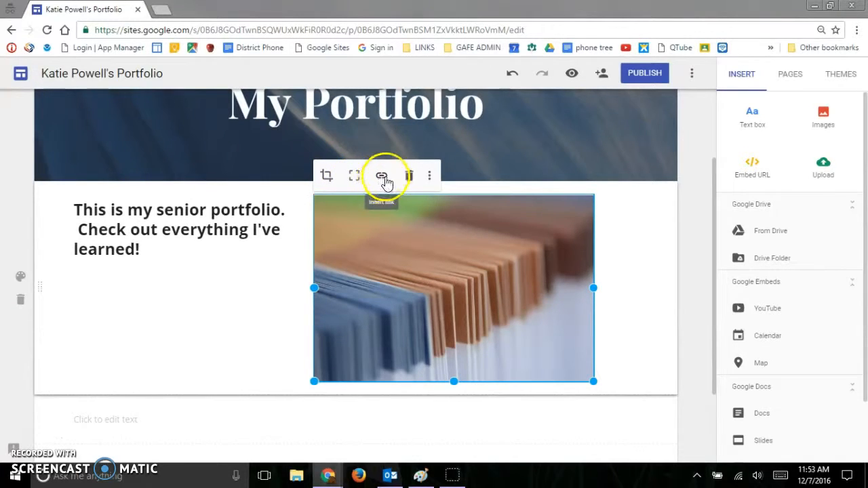
left_click(430, 177)
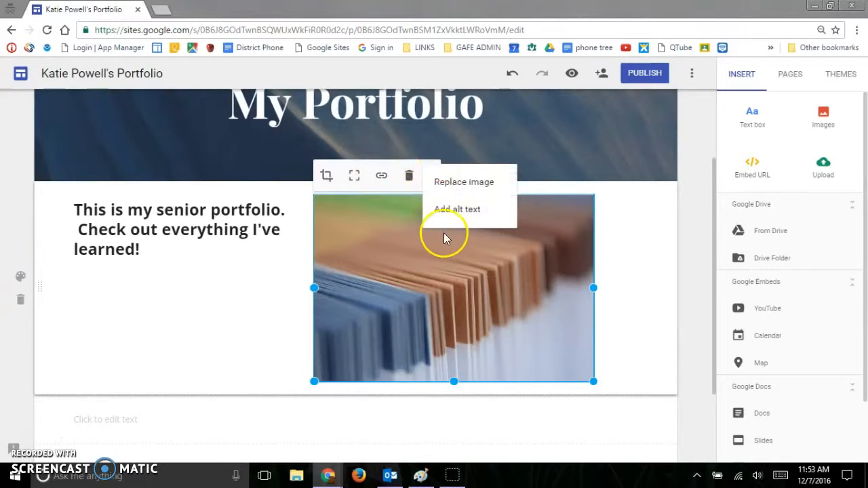
left_click(152, 292)
Fill the empty text box below the photo with the filler text "fdjkflajdkfjadlkfjakljfkldajfdjafljdalfk".
scroll(467, 267, "down", 1)
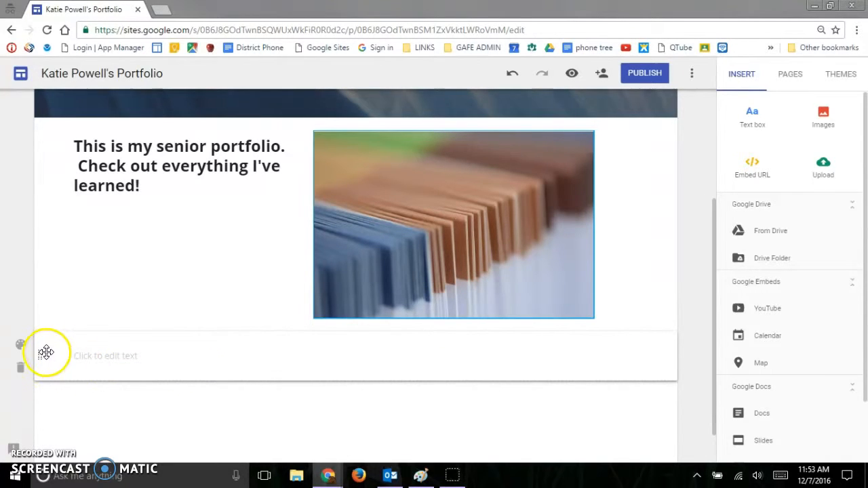
left_click(105, 358)
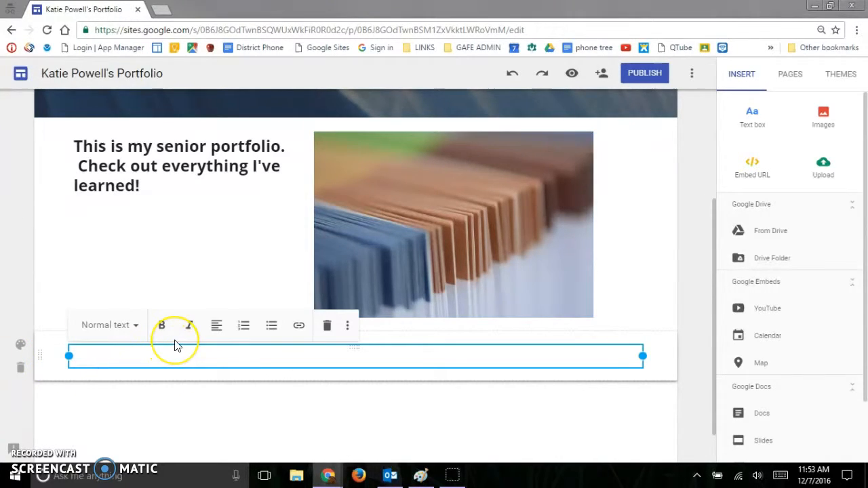
type("fdjkflajdkfjadlkfjakljfkldajfdjafljdalfk")
left_click(141, 422)
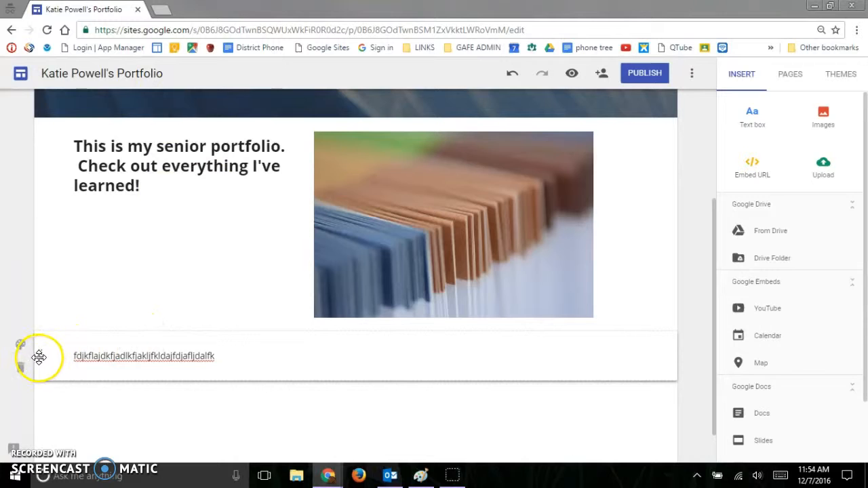
Move the filler text section above the intro section and back below it.
left_click_drag(44, 309, 42, 149)
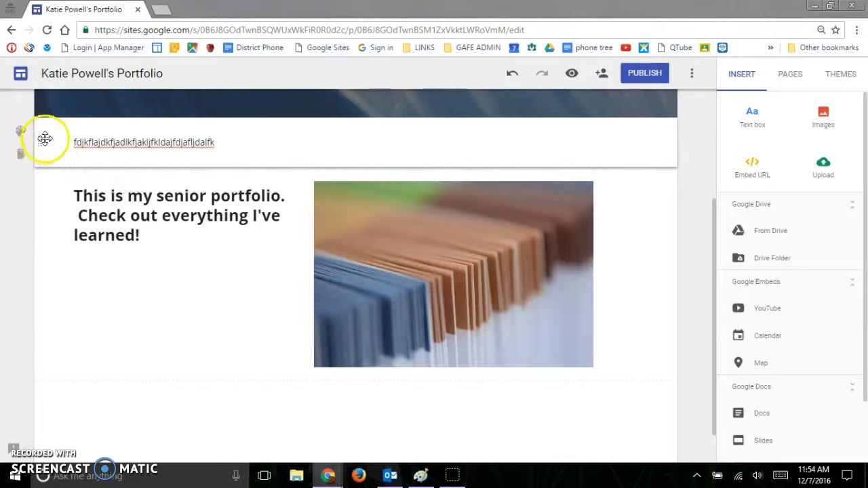
left_click_drag(42, 151, 47, 401)
left_click(145, 355)
left_click(231, 350)
left_click(275, 402)
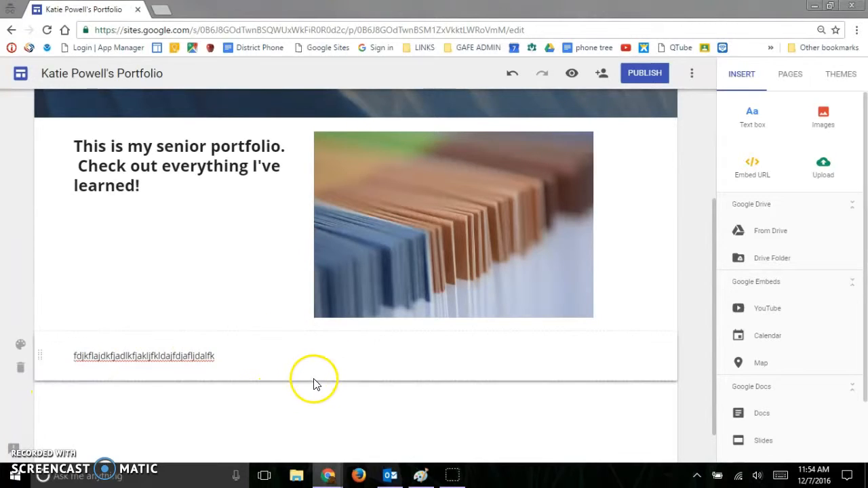
Check the section style options of the intro section, and move the filler text section directly above it.
scroll(224, 325, "up", 2)
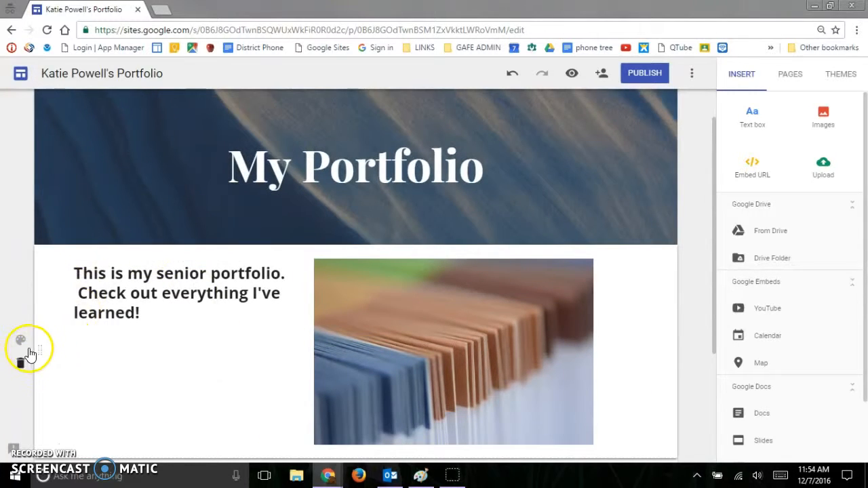
left_click(20, 340)
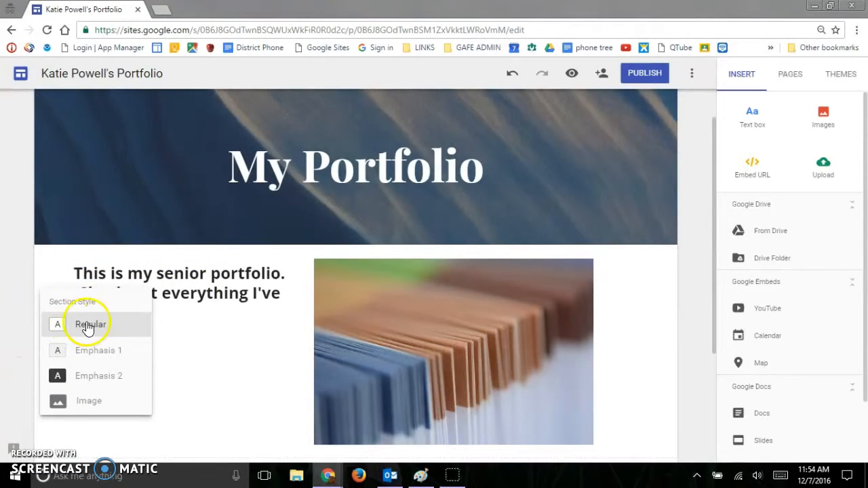
scroll(193, 336, "down", 1)
scroll(193, 345, "down", 1)
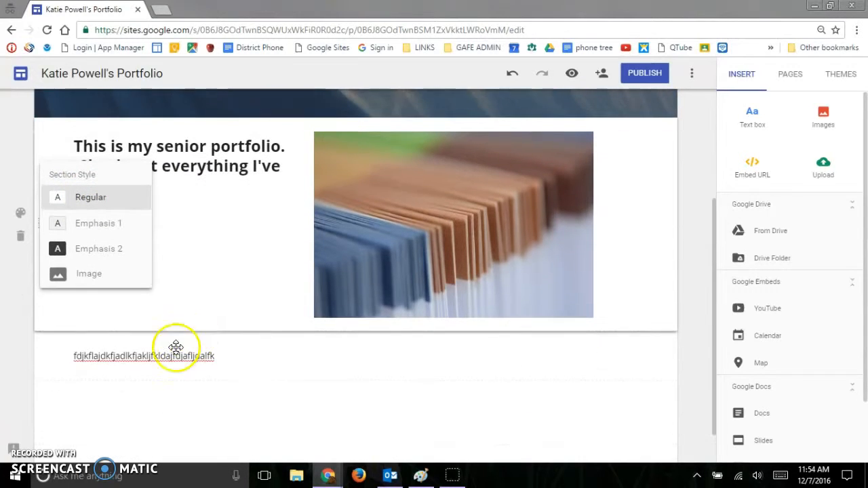
left_click_drag(44, 356, 42, 142)
Try the Emphasis 2 and Emphasis 1 section styles on the filler text section.
left_click(22, 129)
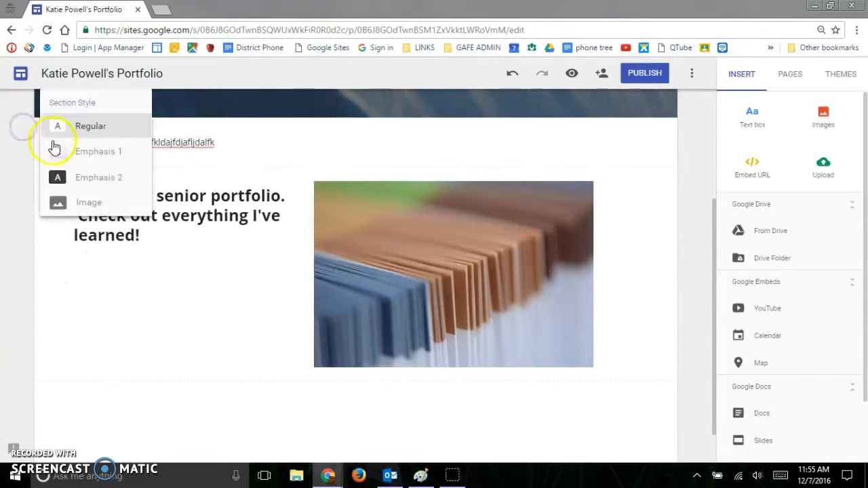
left_click(86, 176)
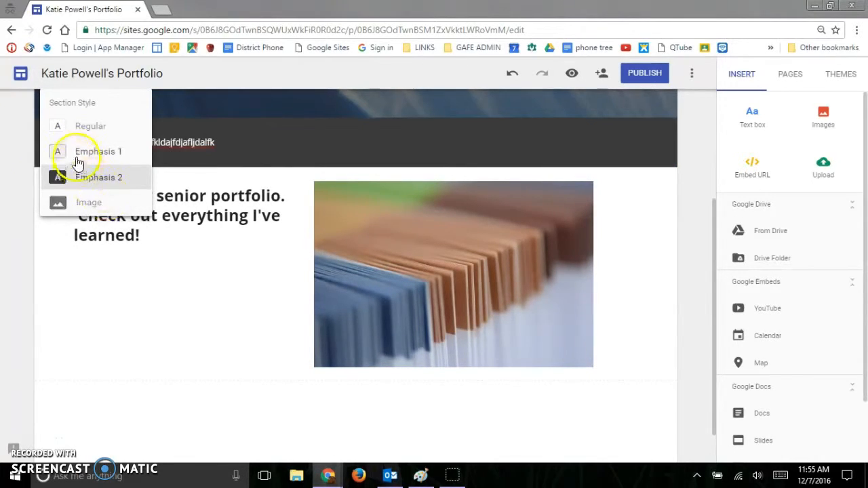
left_click(84, 151)
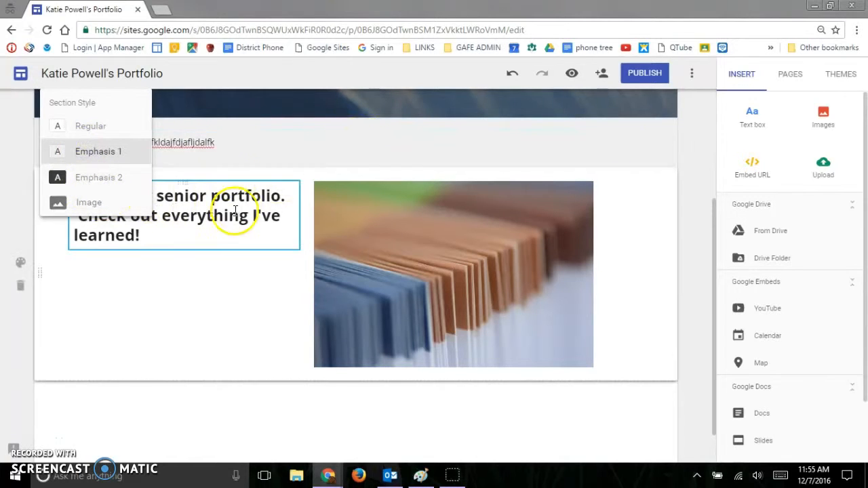
Give the filler text section an image background using the blurred gold-brown picture from the gallery.
left_click(88, 203)
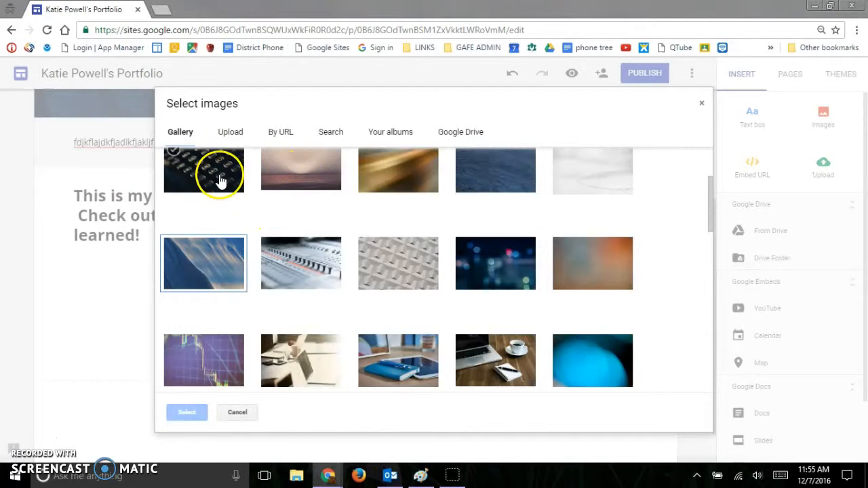
left_click(382, 168)
left_click(183, 411)
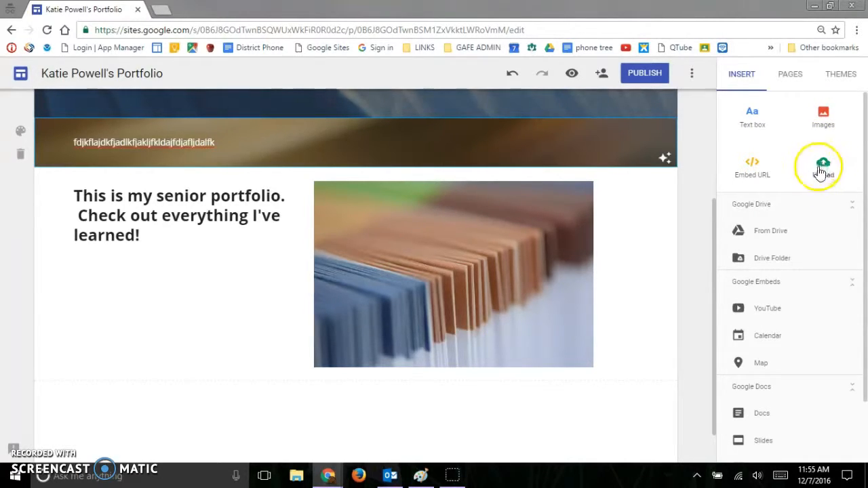
left_click(750, 170)
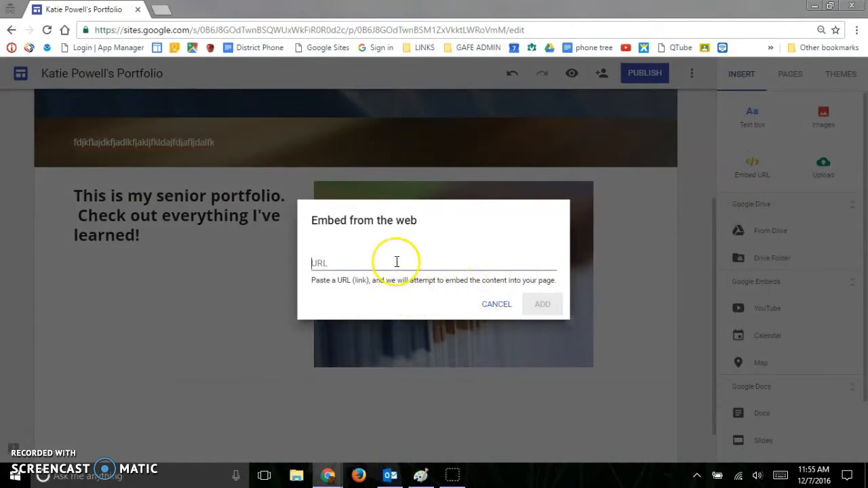
left_click(397, 262)
type("www.google.com")
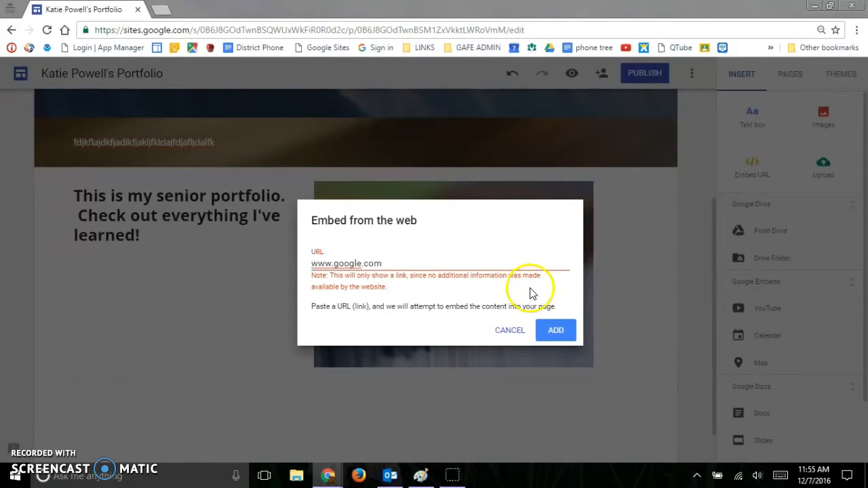
left_click(557, 329)
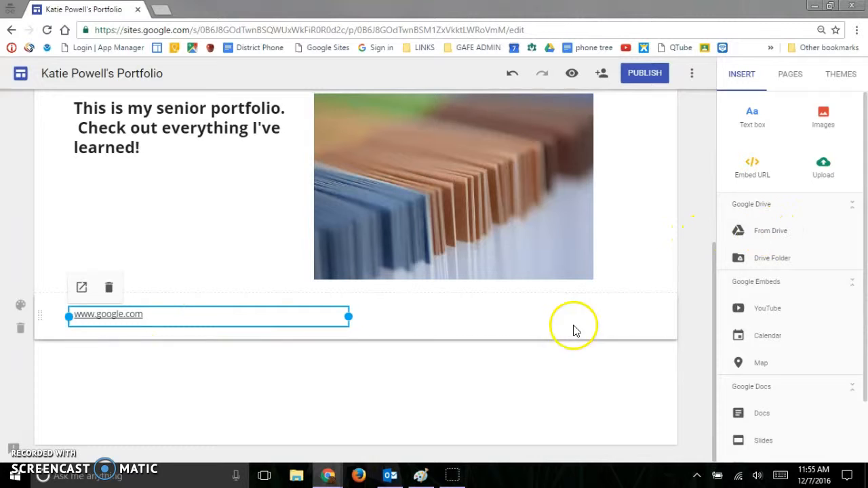
left_click(454, 350)
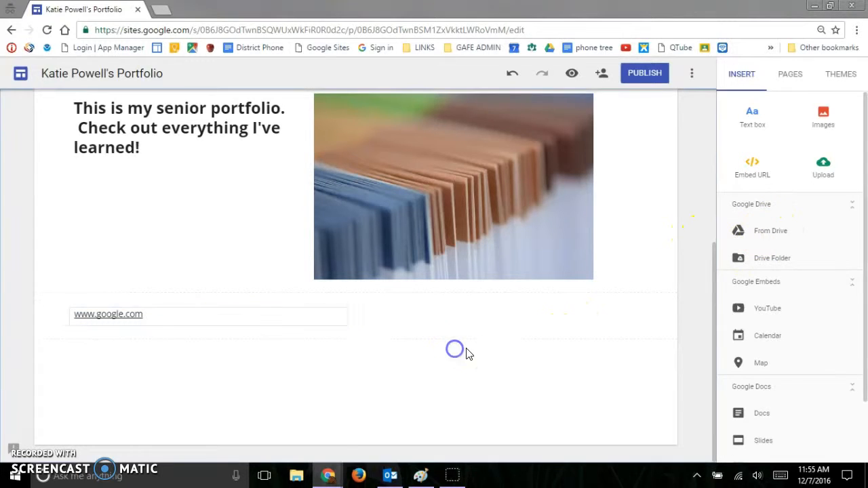
Insert the recently viewed 1st Grade Supply List document from Google Drive.
left_click(768, 231)
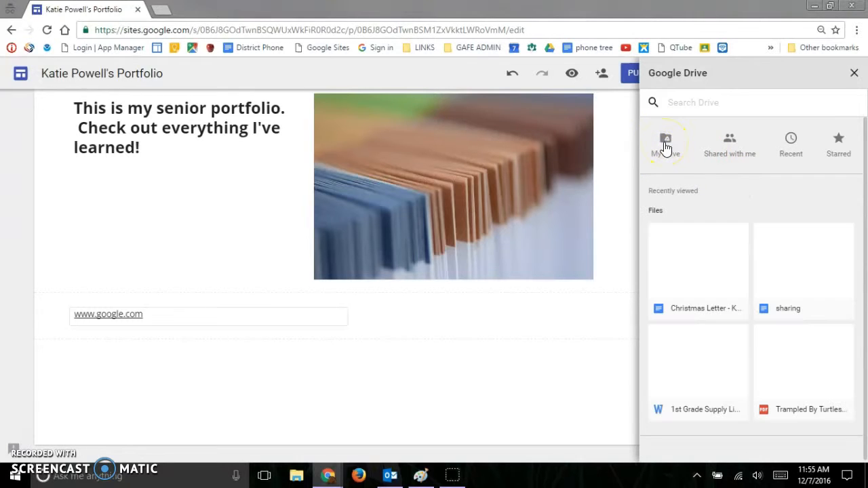
left_click(705, 370)
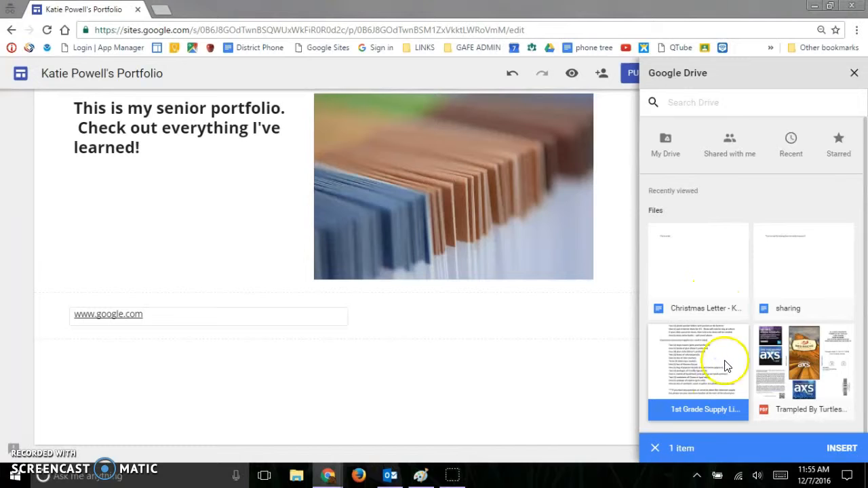
left_click(836, 449)
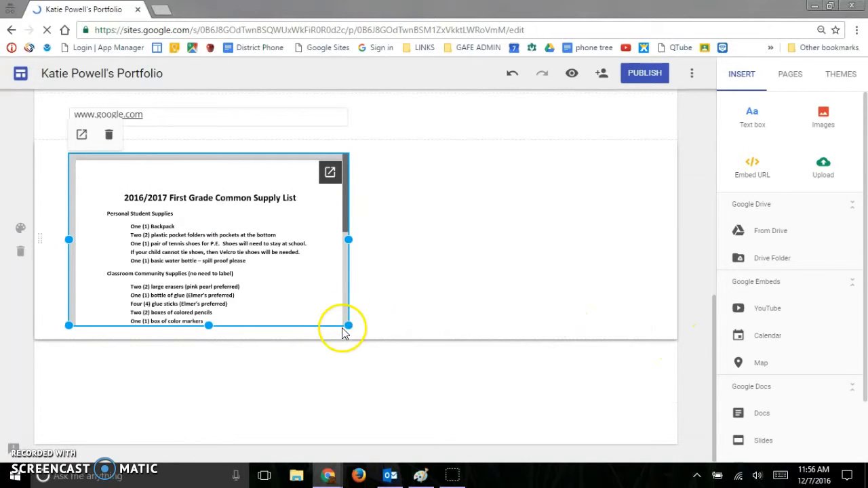
Widen the embedded supply list to the full content width and lengthen it until the whole list fits.
left_click_drag(361, 241, 540, 228)
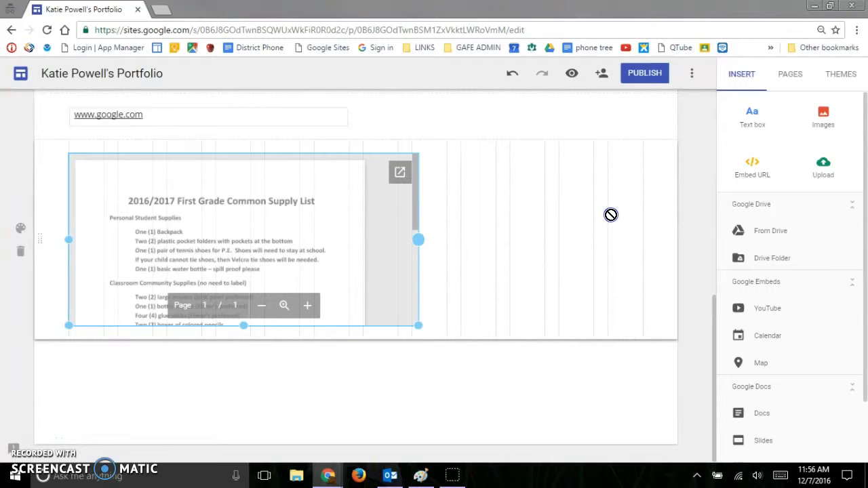
left_click_drag(609, 214, 624, 213)
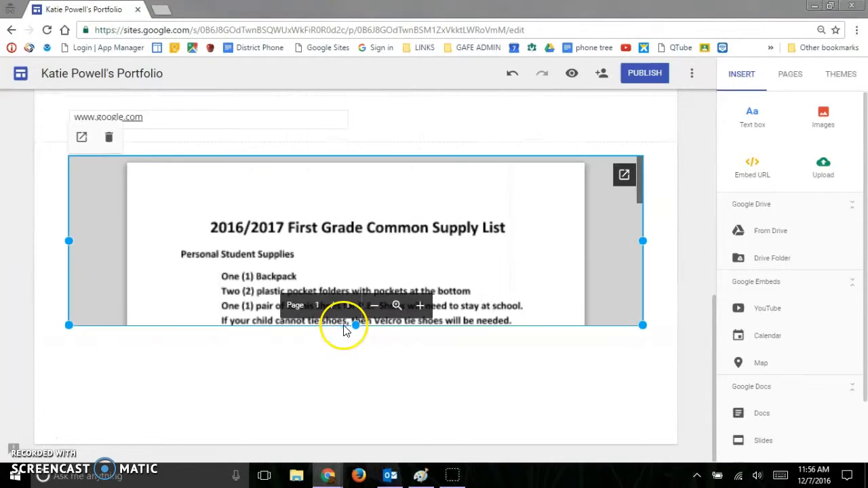
left_click_drag(355, 326, 343, 469)
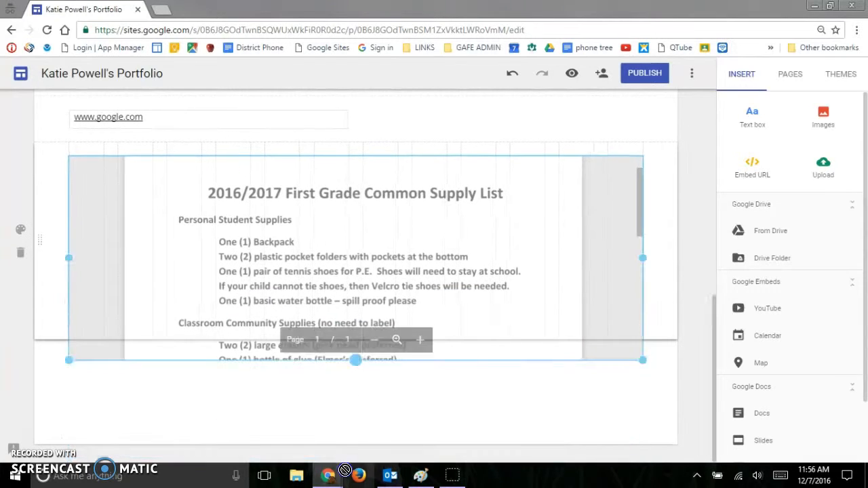
mouse_move(343, 476)
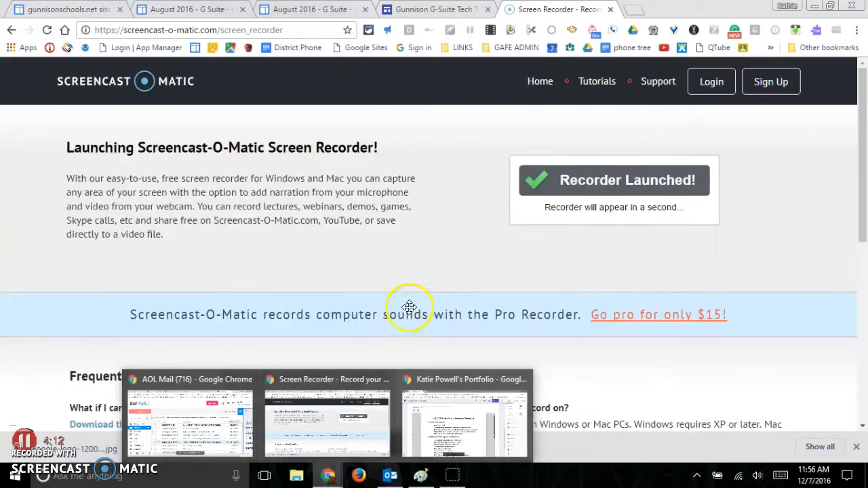
scroll(407, 296, "down", 2)
left_click_drag(358, 326, 360, 412)
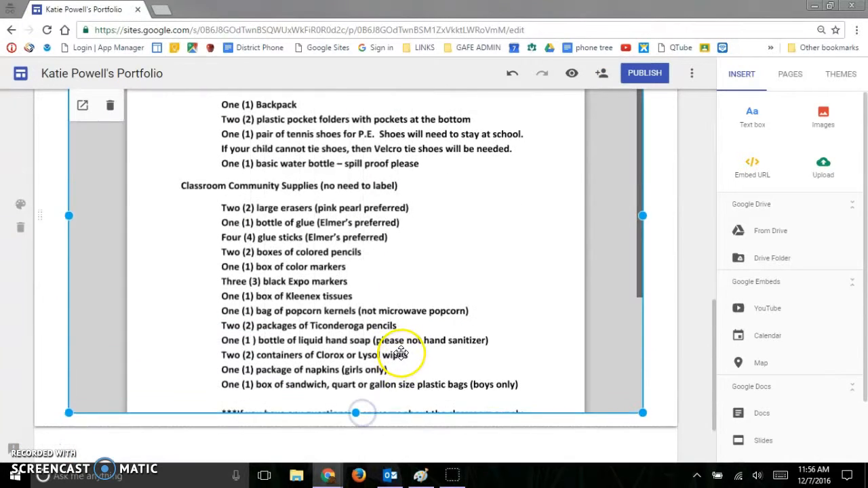
scroll(402, 354, "down", 2)
left_click_drag(356, 327, 357, 400)
scroll(504, 350, "down", 2)
Search YouTube for "creating a new google site" and insert the video "Creating a Google Site - Sites Tutorial 1 of 5".
scroll(505, 342, "up", 10)
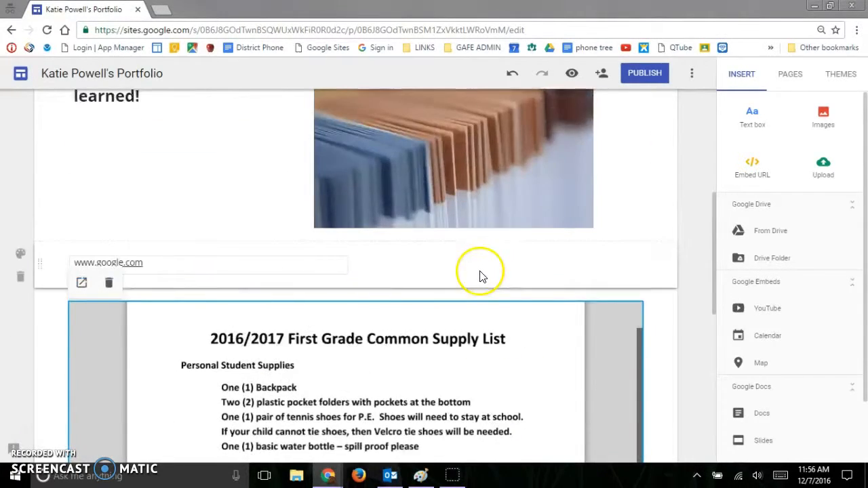
scroll(479, 276, "up", 3)
scroll(481, 271, "up", 2)
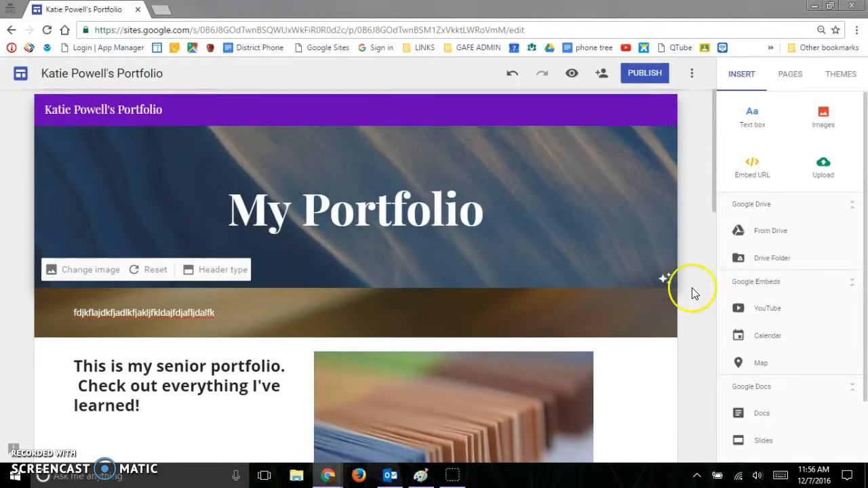
scroll(691, 291, "down", 4)
scroll(791, 219, "down", 1)
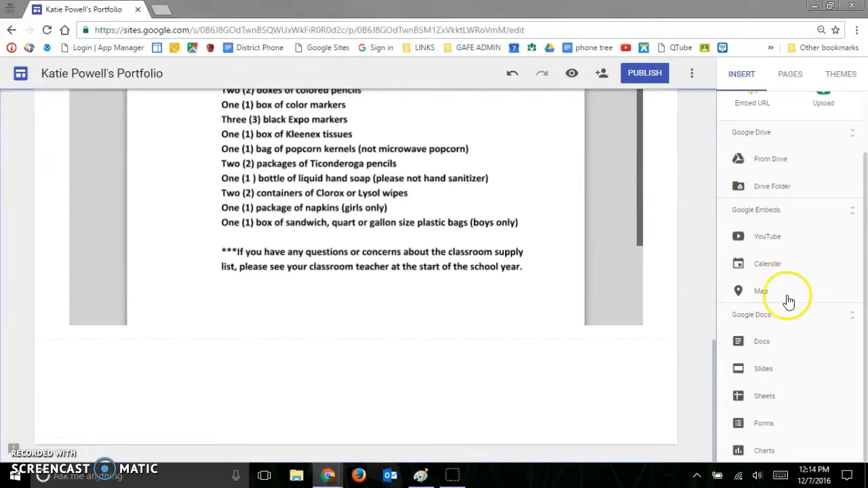
left_click(768, 239)
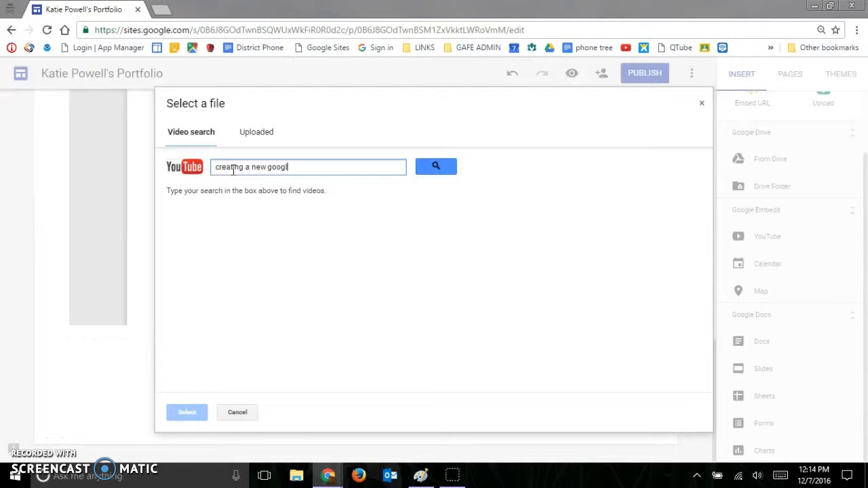
key("Return")
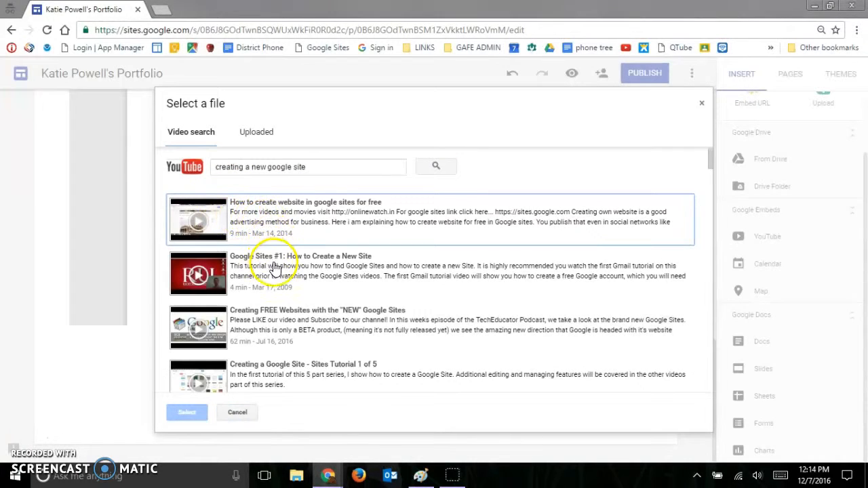
left_click(218, 371)
left_click(189, 415)
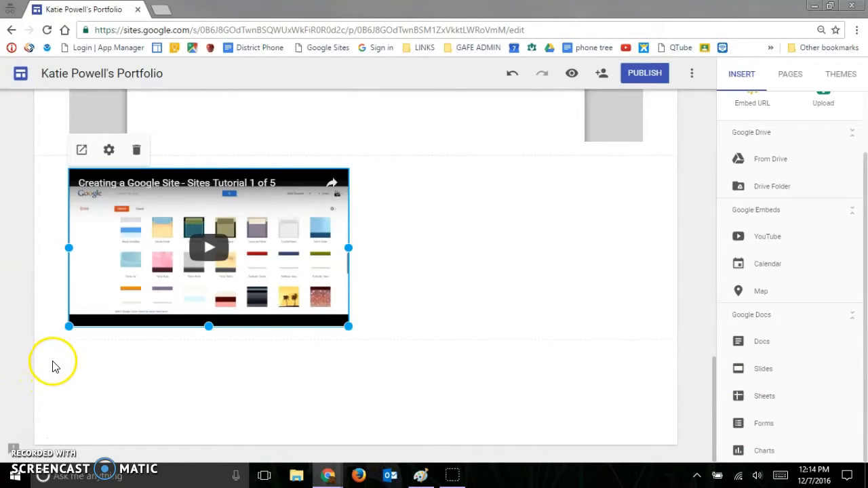
left_click(24, 441)
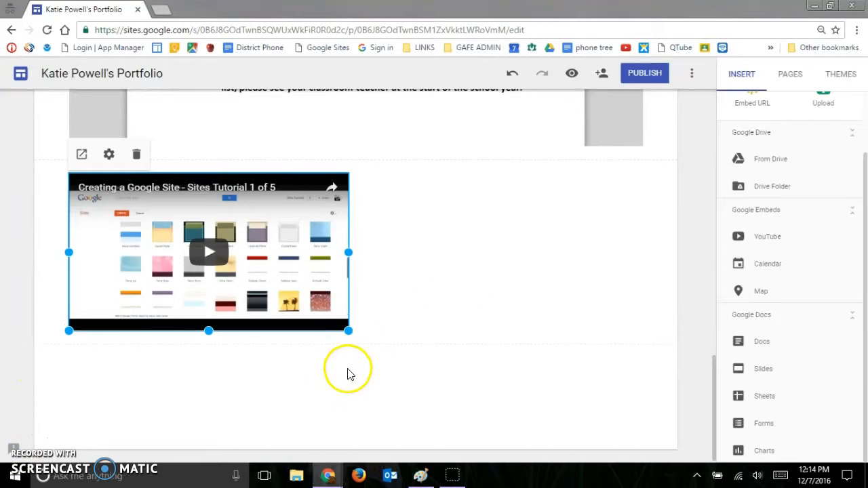
scroll(452, 369, "up", 2)
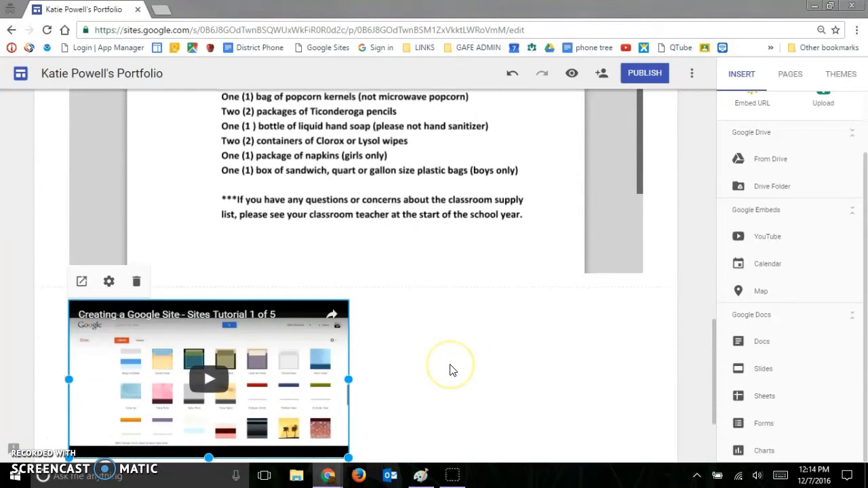
scroll(453, 369, "down", 2)
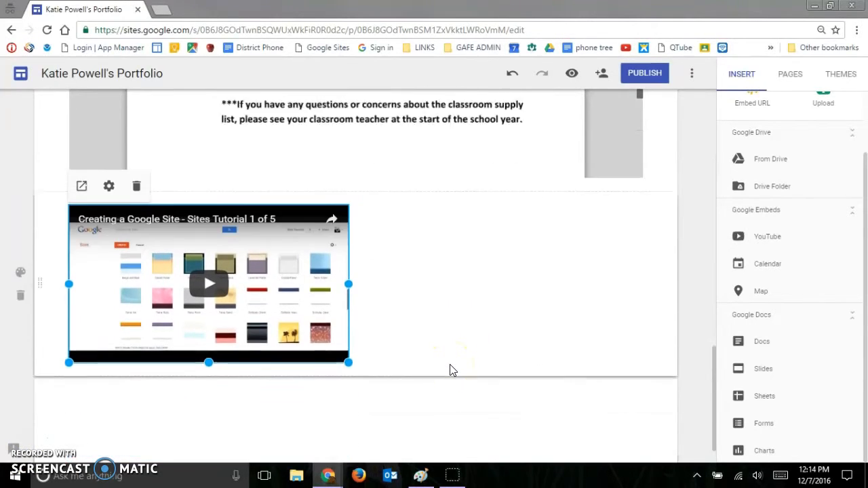